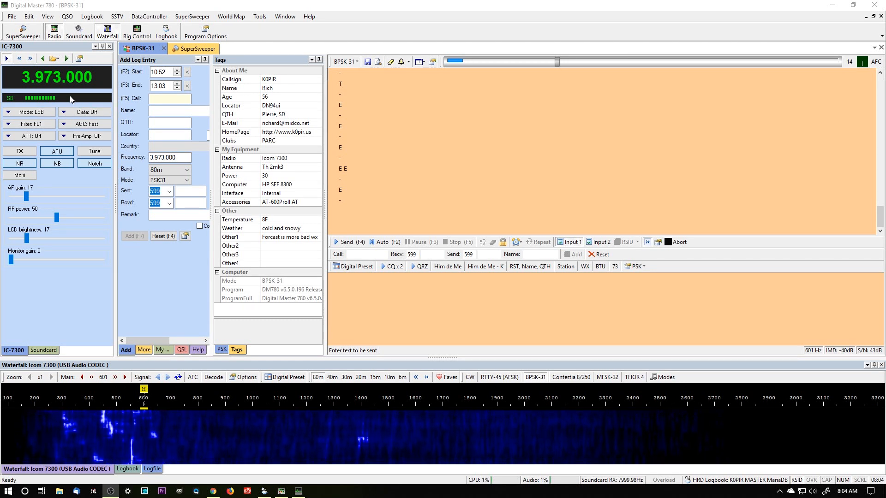
Tune the radio to 7.070 on the 40m band and run the Digital Preset macro.
{"action": "left_click", "coordinate": [334, 378]}
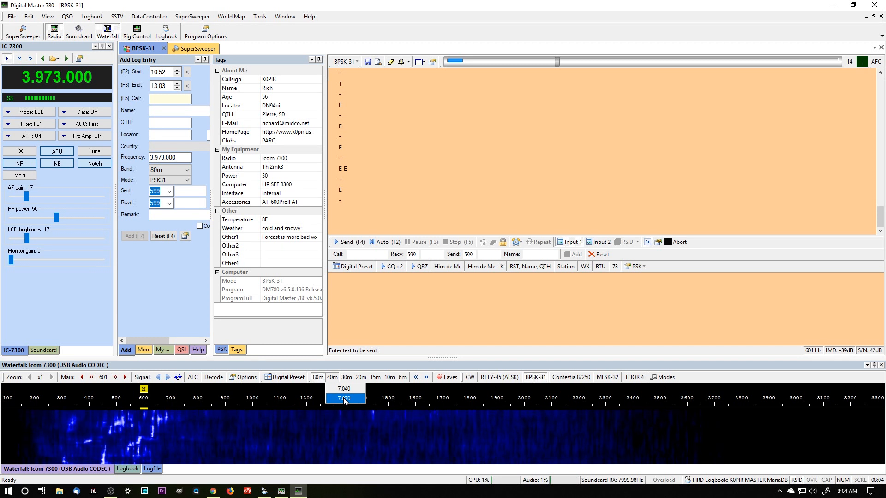
{"action": "left_click", "coordinate": [344, 398]}
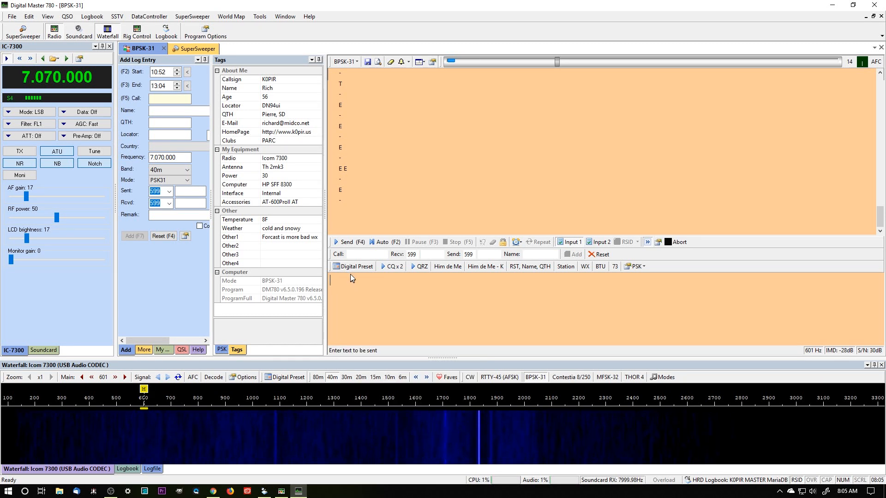
{"action": "left_click", "coordinate": [351, 267]}
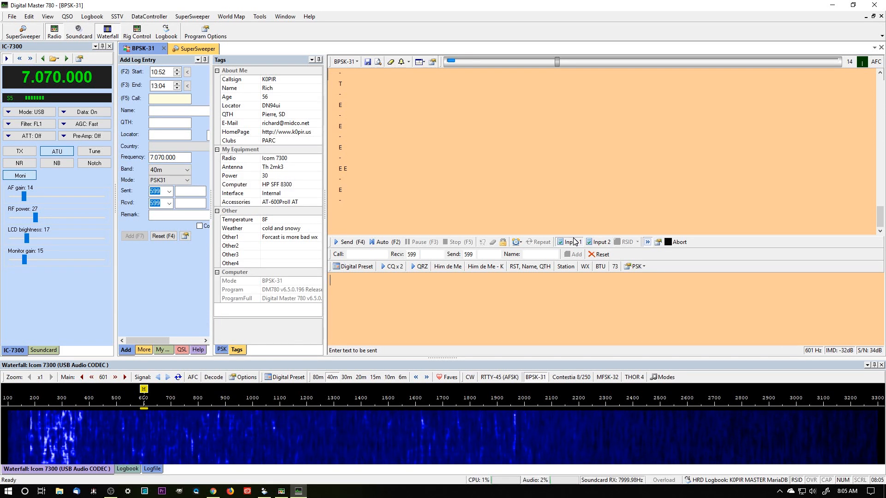
Delete the Digital Preset macro from the RTTY macro set and save the macro changes.
{"action": "left_click", "coordinate": [644, 268]}
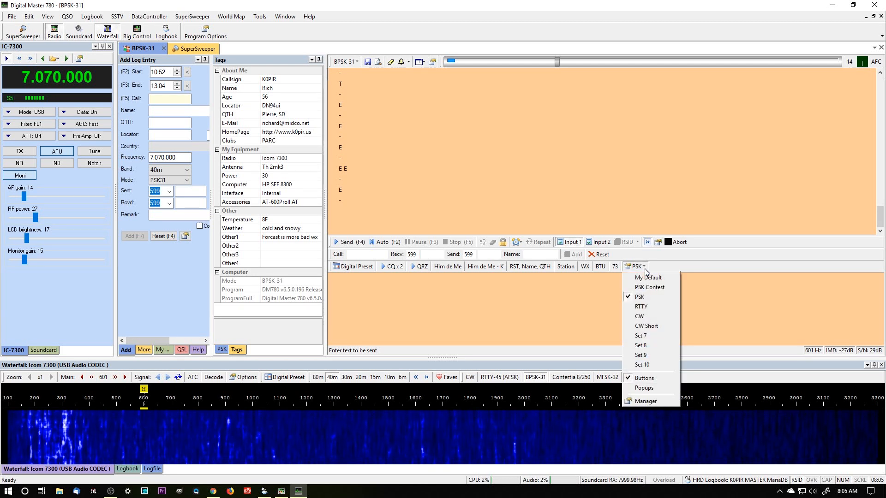
{"action": "left_click", "coordinate": [659, 404]}
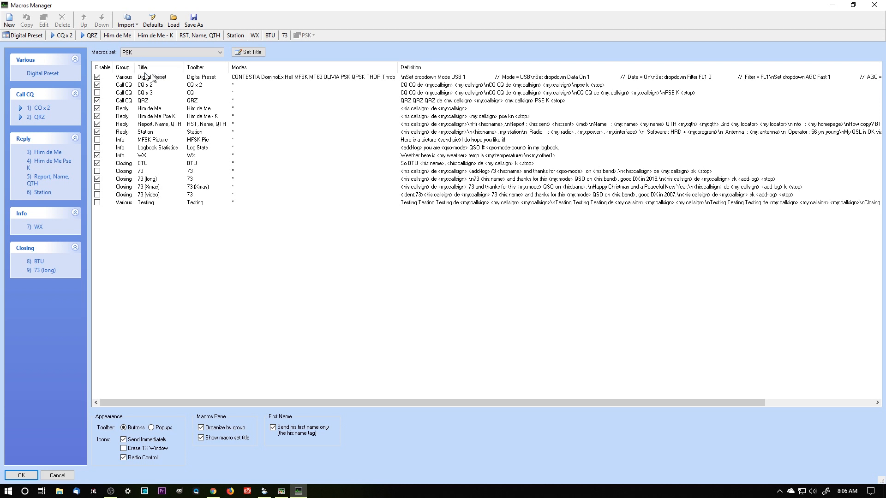
{"action": "left_click", "coordinate": [220, 52]}
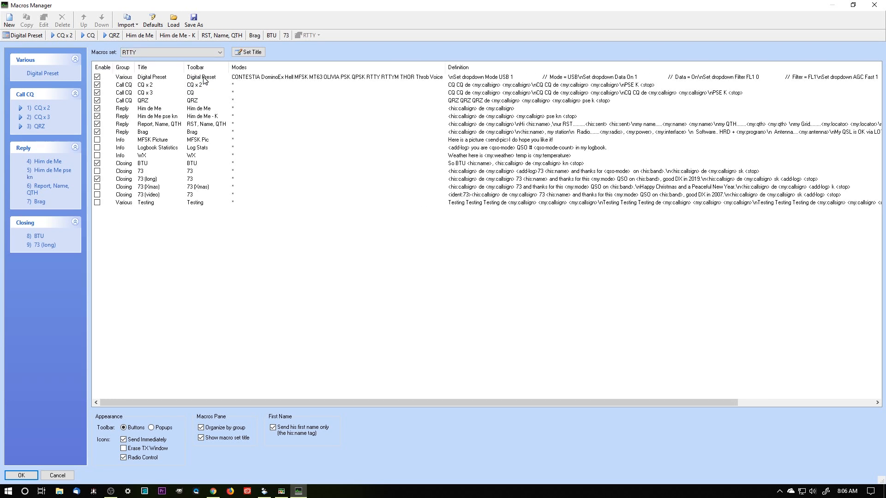
{"action": "left_click", "coordinate": [167, 79]}
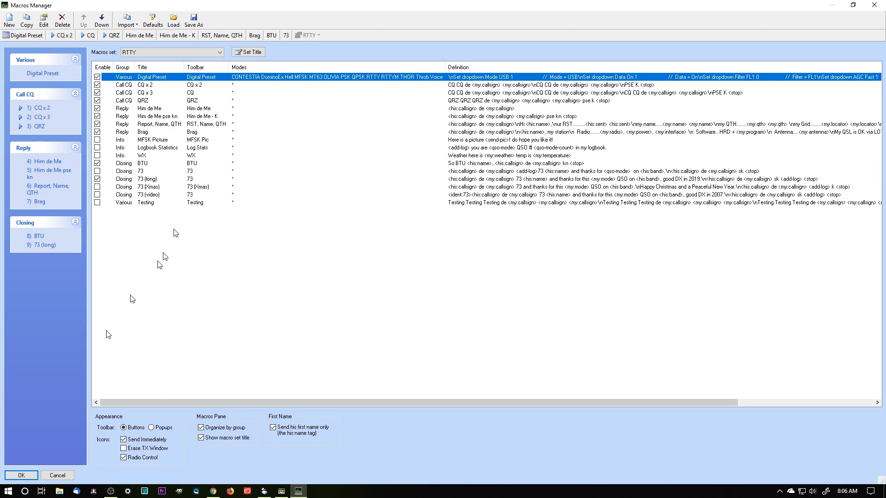
{"action": "left_click", "coordinate": [63, 21]}
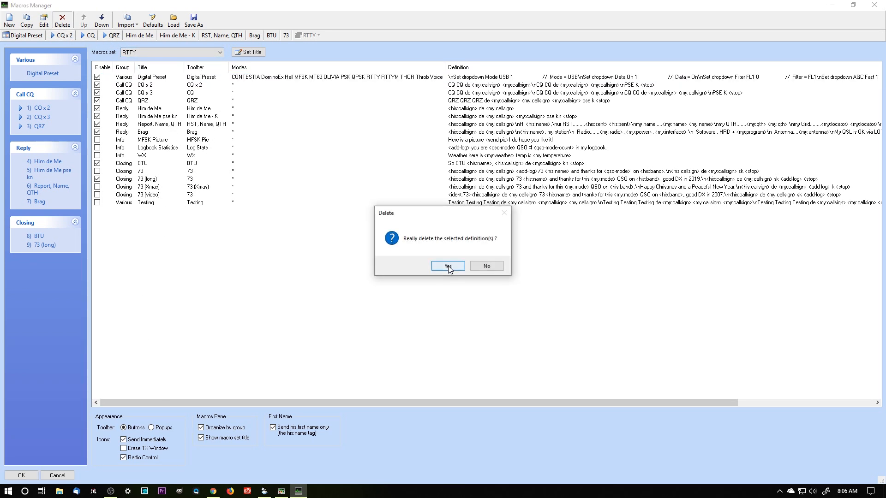
{"action": "left_click", "coordinate": [449, 266]}
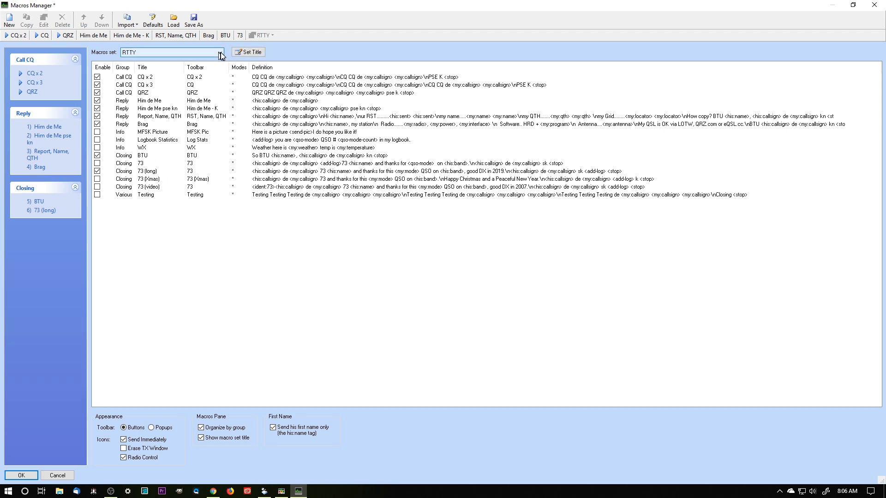
{"action": "left_click", "coordinate": [30, 475]}
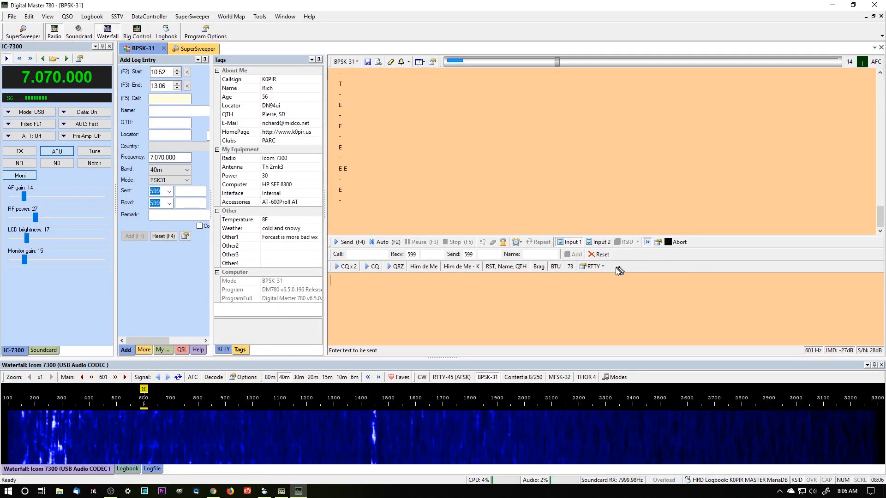
Create a new macro in the RTTY set with title and toolbar title Digital Preset, in the Various group.
{"action": "left_click", "coordinate": [603, 271]}
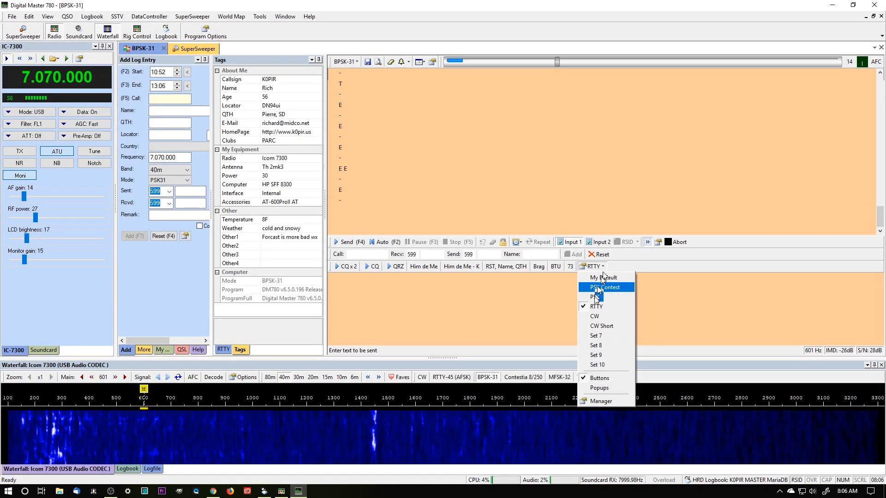
{"action": "left_click", "coordinate": [596, 399]}
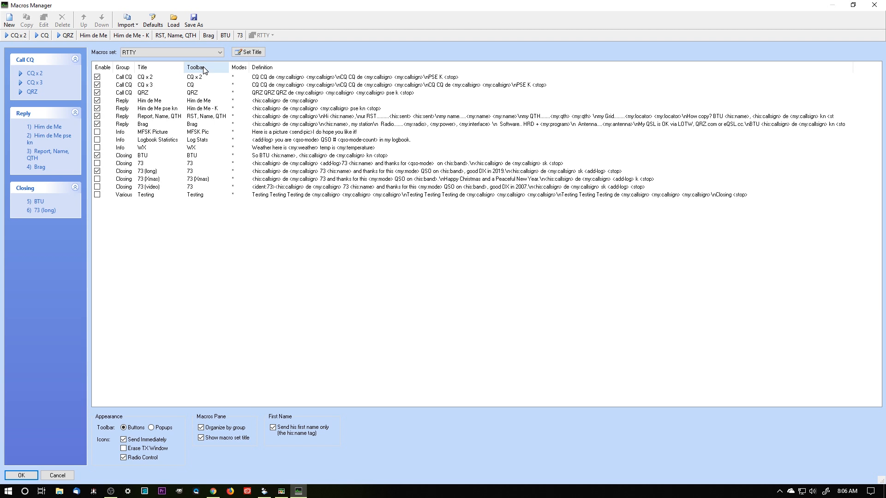
{"action": "left_click", "coordinate": [9, 20]}
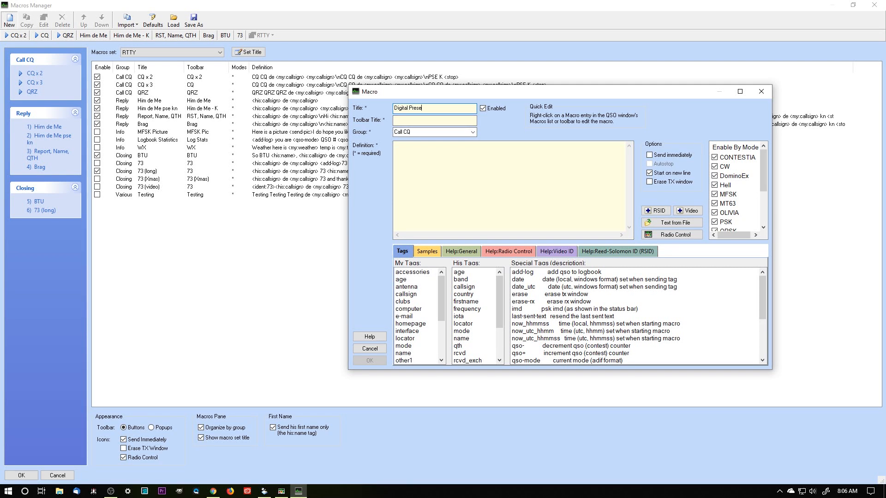
{"action": "left_click", "coordinate": [443, 120]}
{"action": "key", "text": "Tab"}
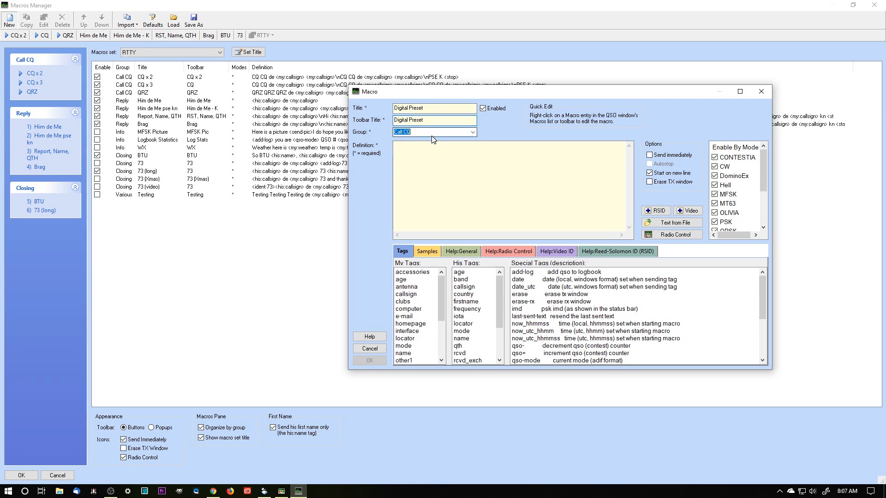
{"action": "left_click", "coordinate": [472, 133]}
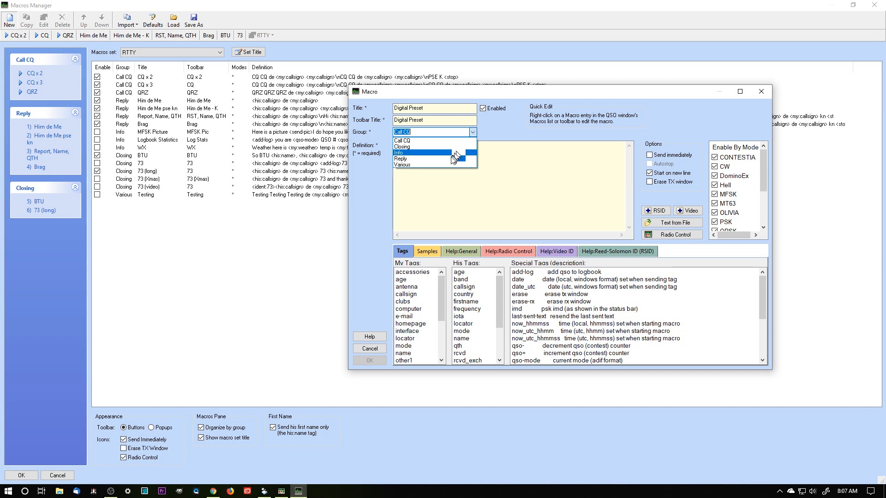
{"action": "left_click", "coordinate": [447, 166]}
{"action": "left_click", "coordinate": [431, 158]}
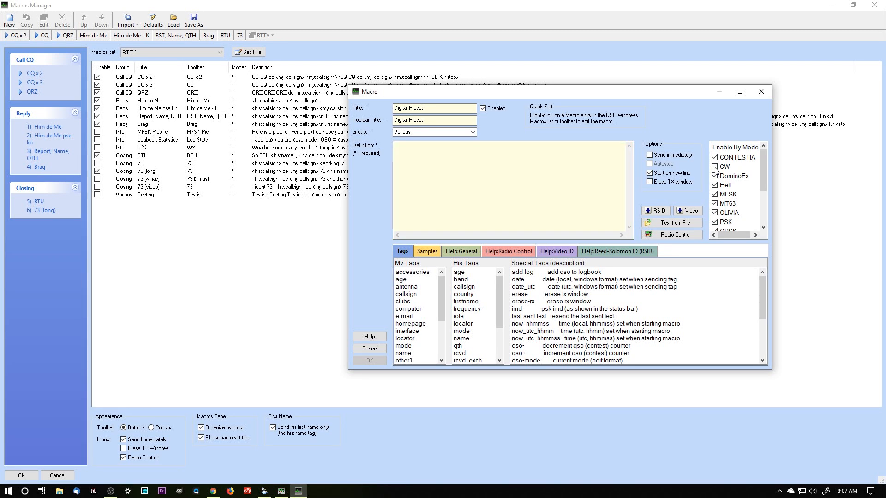
Disable the Digital Preset macro for the CW and Voice modes.
{"action": "left_click_drag", "start_coordinate": [763, 172], "coordinate": [767, 207]}
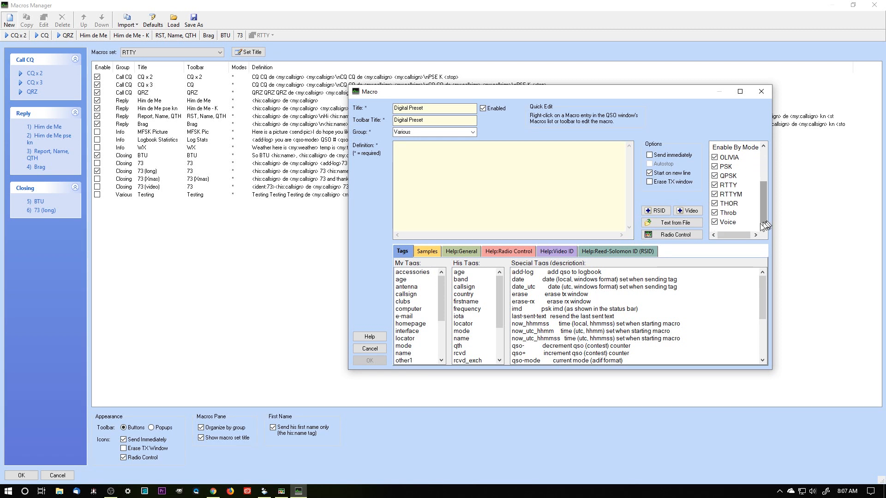
{"action": "left_click", "coordinate": [728, 223]}
{"action": "scroll", "coordinate": [733, 217], "scroll_direction": "up", "scroll_amount": 2}
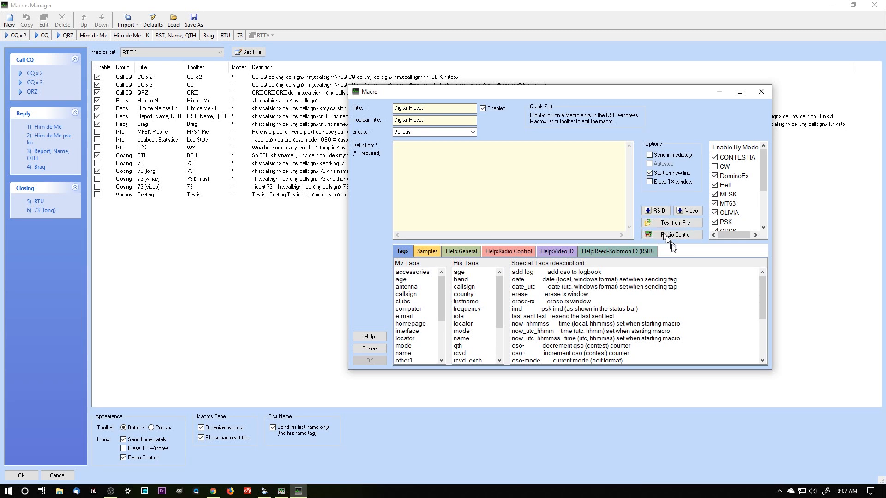
Make the Digital Preset a radio control macro and connect its radio window, placed beside the macro editor, to HRD.
{"action": "left_click", "coordinate": [661, 236]}
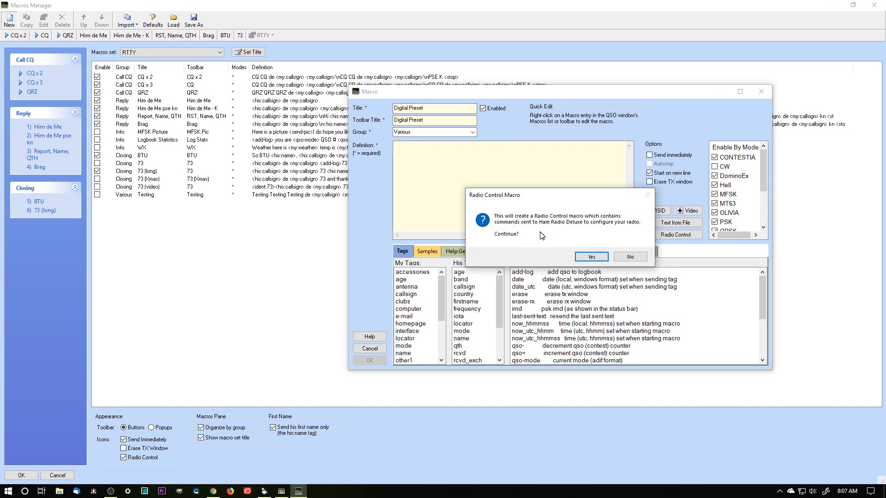
{"action": "left_click", "coordinate": [587, 256]}
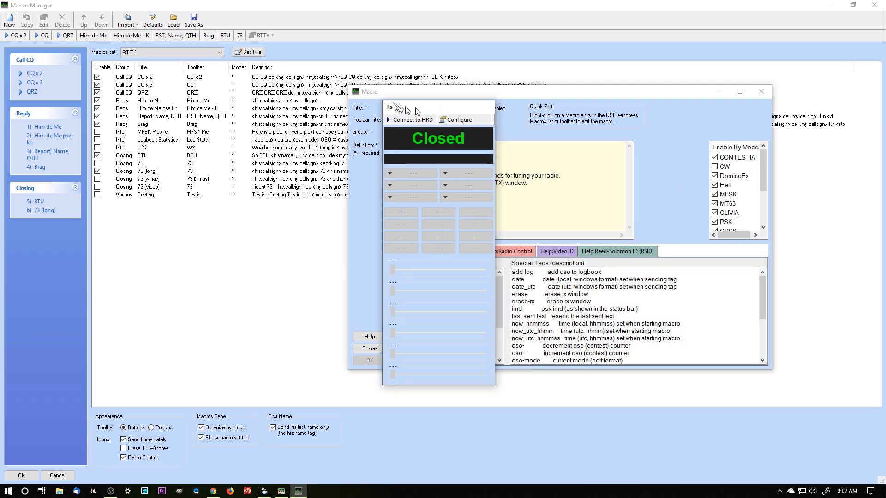
{"action": "left_click_drag", "start_coordinate": [476, 111], "coordinate": [326, 97]}
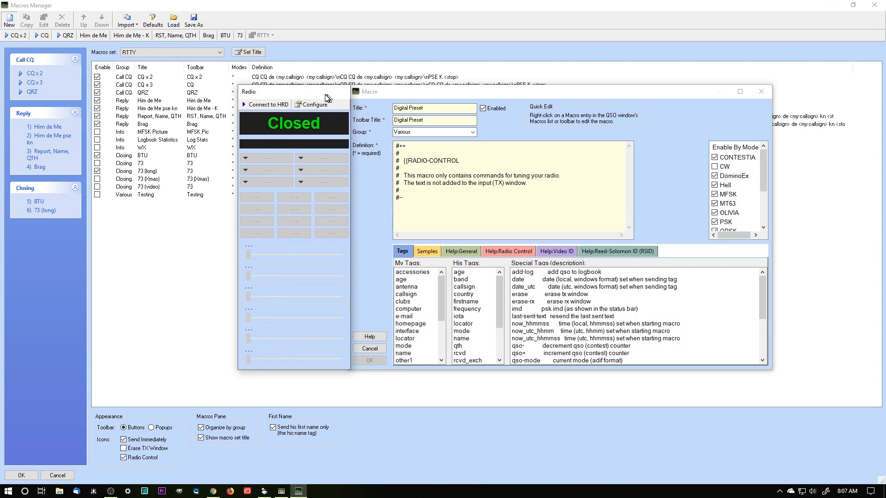
{"action": "left_click", "coordinate": [266, 105]}
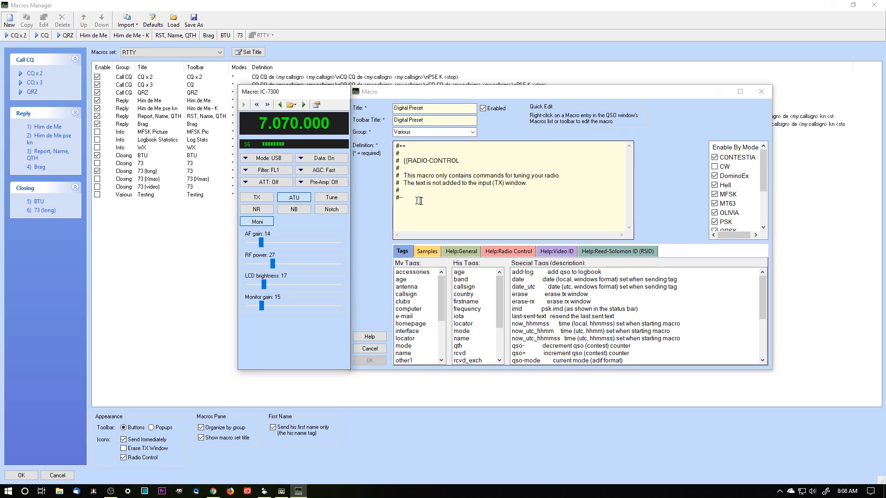
Add radio commands to the macro definition for Mode USB, Data On and Filter FL1.
{"action": "left_click", "coordinate": [266, 159]}
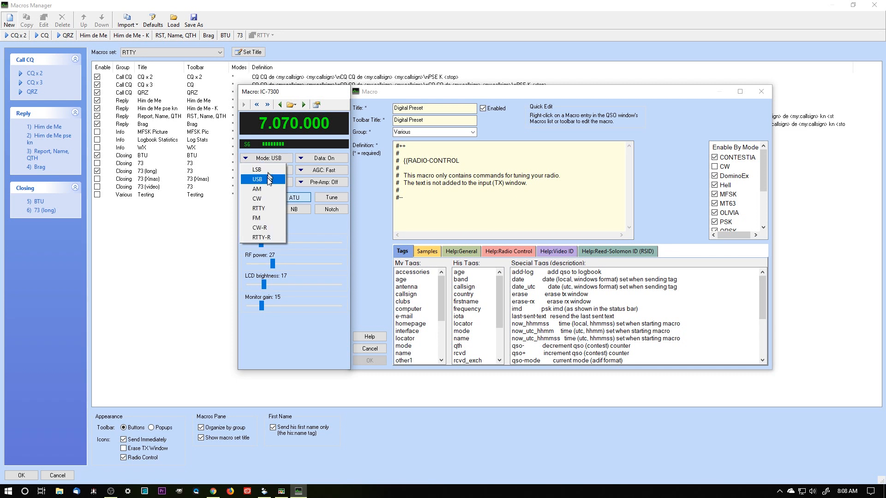
{"action": "left_click", "coordinate": [260, 179]}
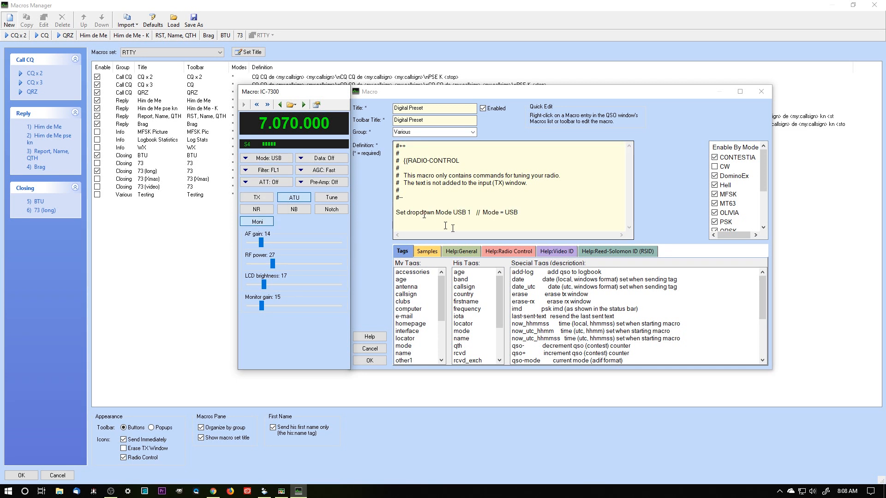
{"action": "left_click", "coordinate": [318, 160]}
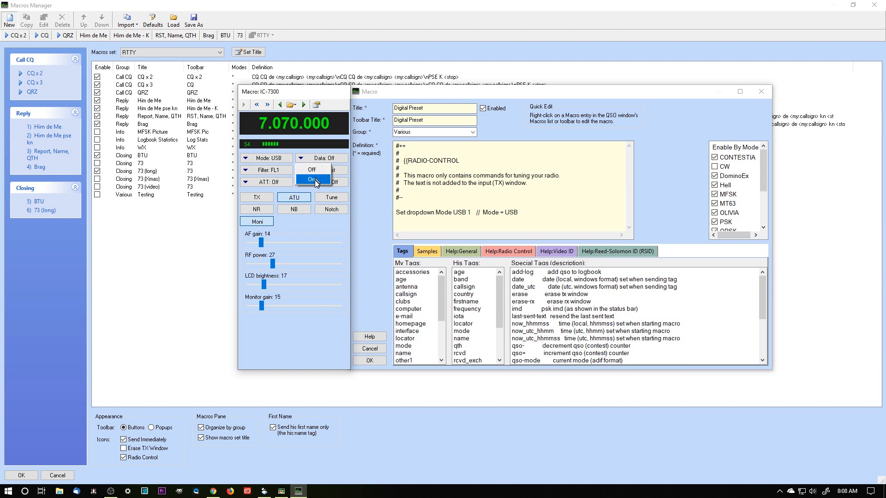
{"action": "left_click", "coordinate": [315, 180]}
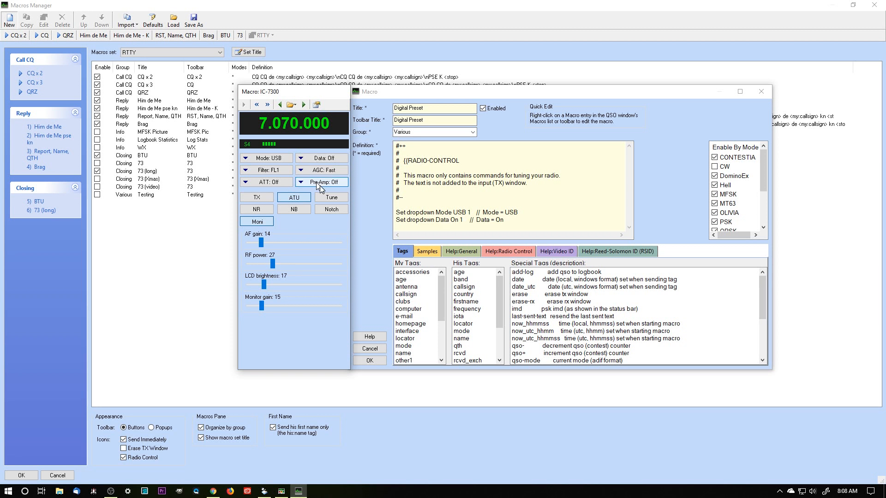
{"action": "left_click", "coordinate": [276, 170]}
{"action": "left_click", "coordinate": [272, 180]}
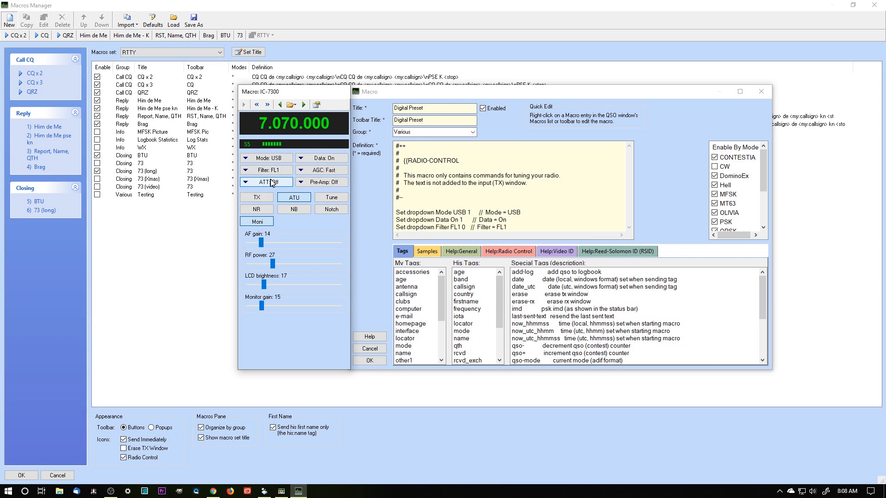
Add radio commands to the macro definition for AGC Fast, ATT Off and Pre-Amp Off.
{"action": "left_click", "coordinate": [326, 181]}
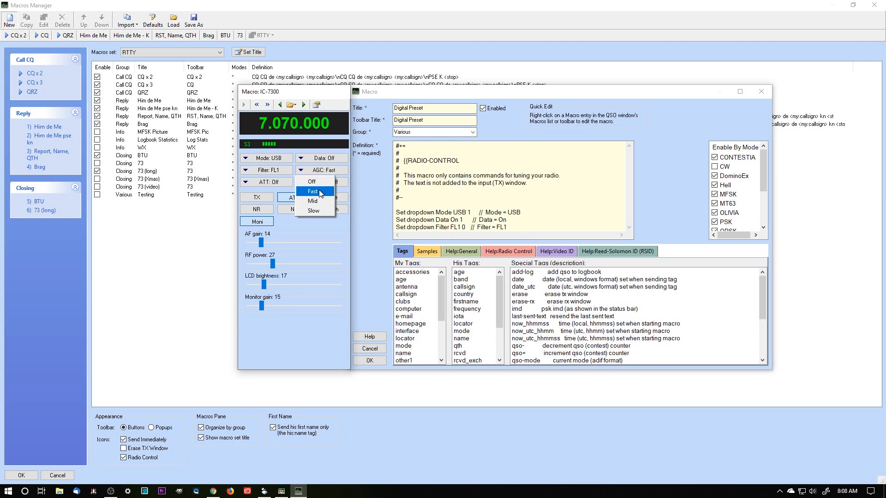
{"action": "left_click", "coordinate": [322, 193]}
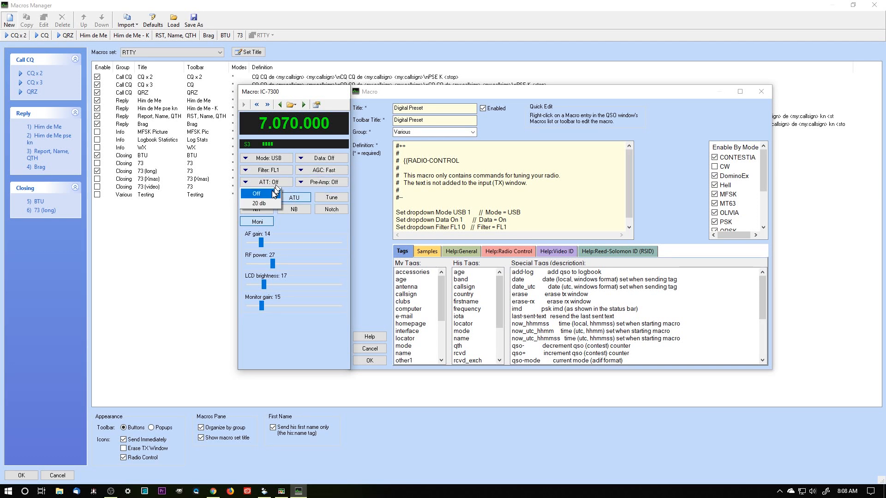
{"action": "left_click", "coordinate": [305, 184]}
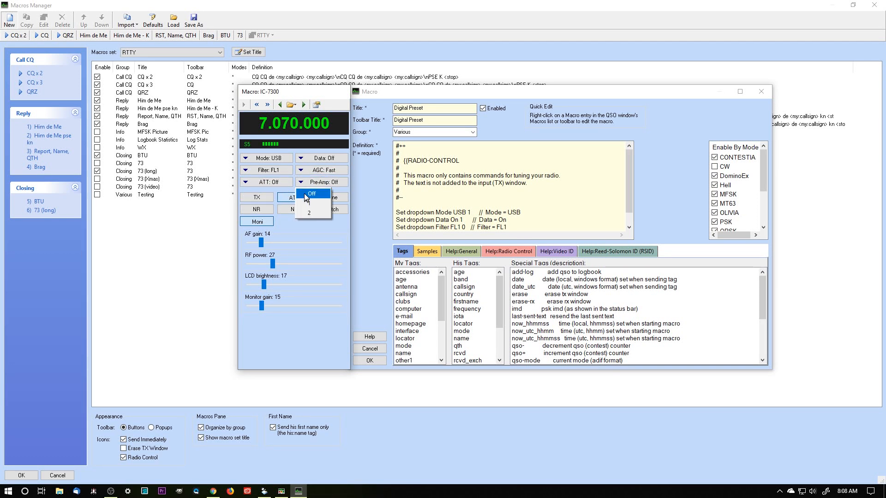
{"action": "left_click", "coordinate": [304, 193]}
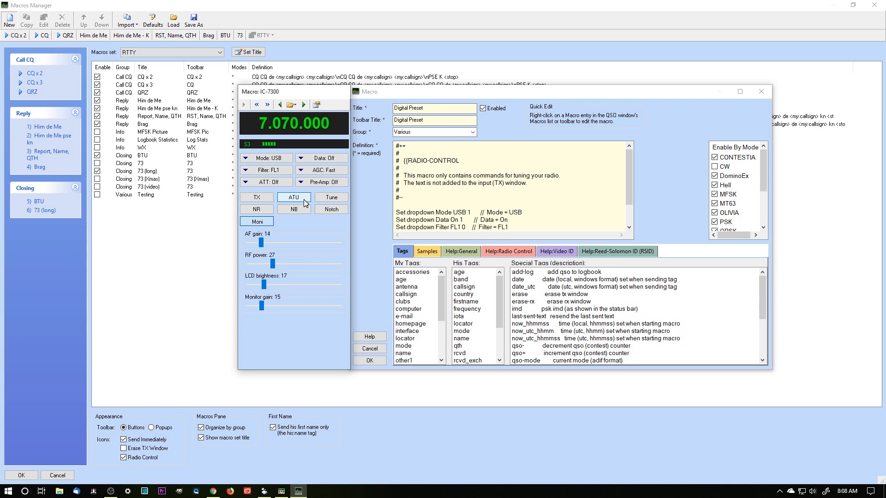
Add the ATU On command and the Tune, NR, Notch and Moni button commands to the macro definition.
{"action": "left_click", "coordinate": [323, 199]}
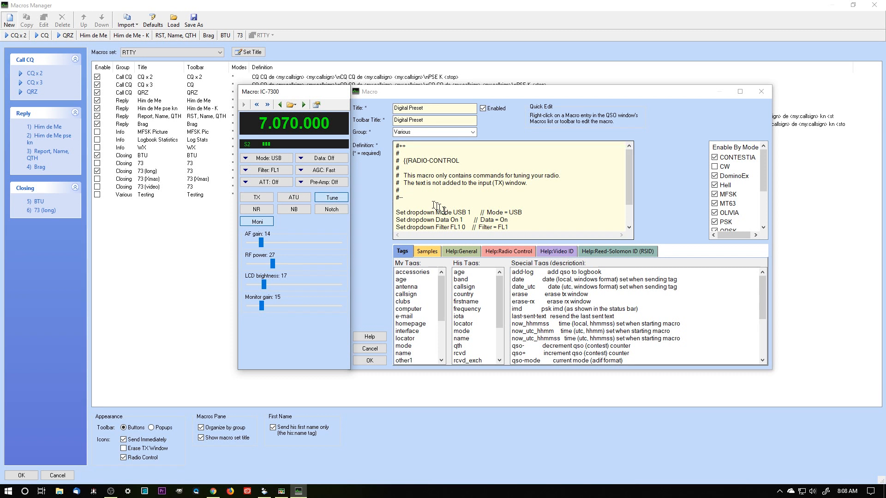
{"action": "left_click_drag", "start_coordinate": [627, 198], "coordinate": [626, 217]}
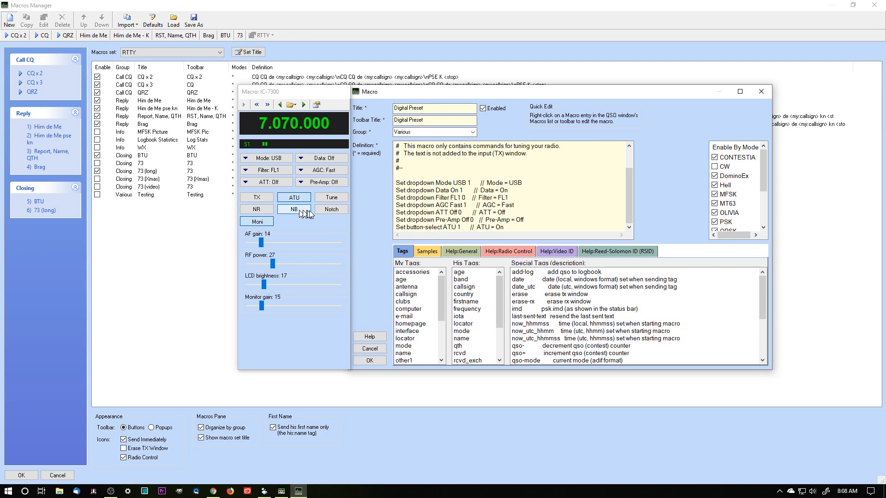
{"action": "left_click", "coordinate": [266, 211]}
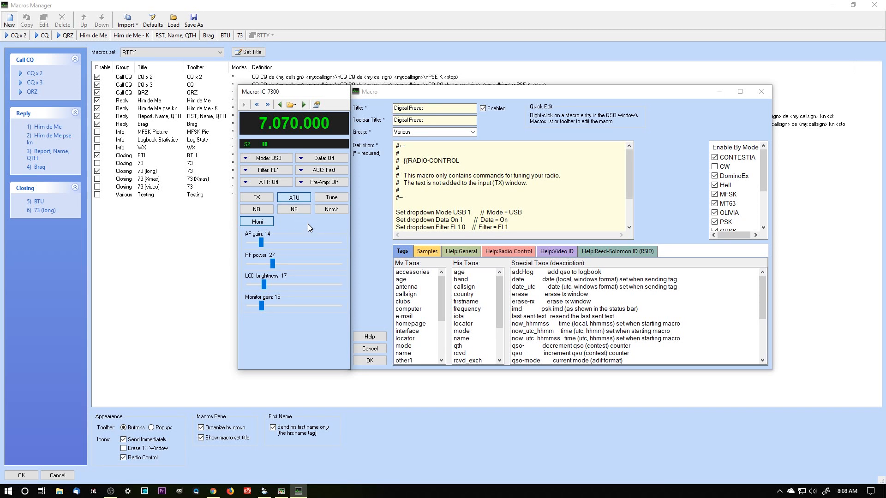
{"action": "left_click", "coordinate": [336, 212]}
{"action": "left_click", "coordinate": [267, 223]}
Add slider commands to the macro definition for AF gain 15, RF power 36, LCD brightness 17 and Monitor gain 8.
{"action": "left_click_drag", "start_coordinate": [261, 243], "coordinate": [262, 243]}
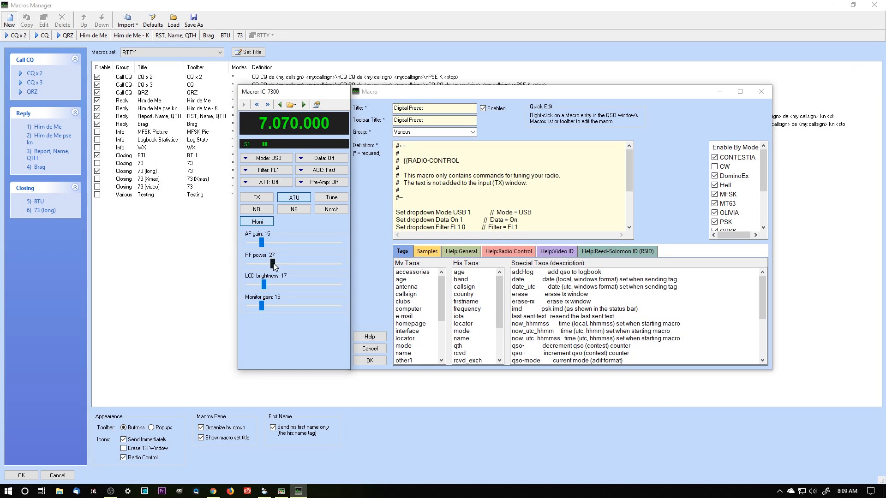
{"action": "left_click_drag", "start_coordinate": [272, 263], "coordinate": [281, 265]}
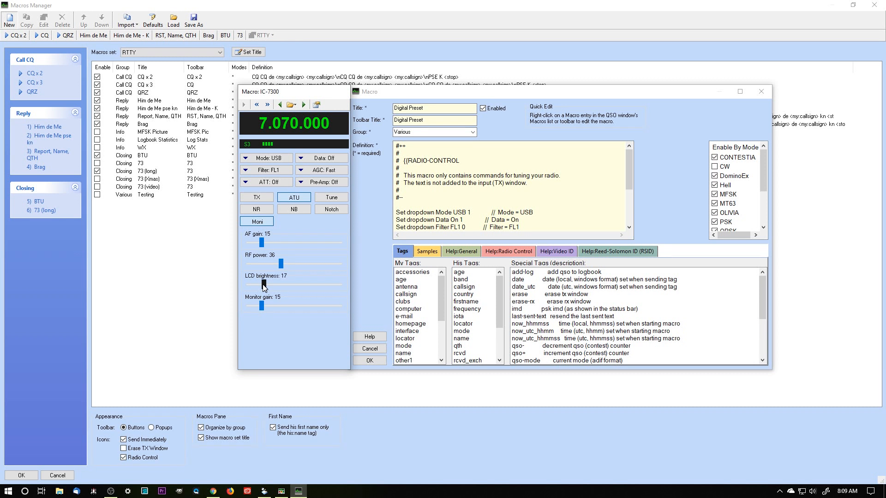
{"action": "left_click_drag", "start_coordinate": [265, 287], "coordinate": [271, 290]}
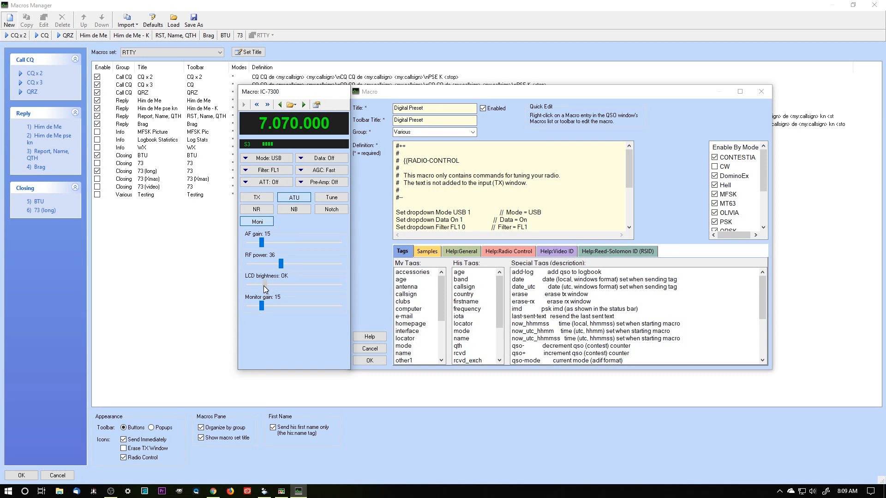
{"action": "left_click_drag", "start_coordinate": [265, 289], "coordinate": [264, 288]}
{"action": "left_click_drag", "start_coordinate": [257, 306], "coordinate": [256, 306]}
{"action": "left_click", "coordinate": [266, 222]}
{"action": "left_click_drag", "start_coordinate": [628, 176], "coordinate": [631, 227]}
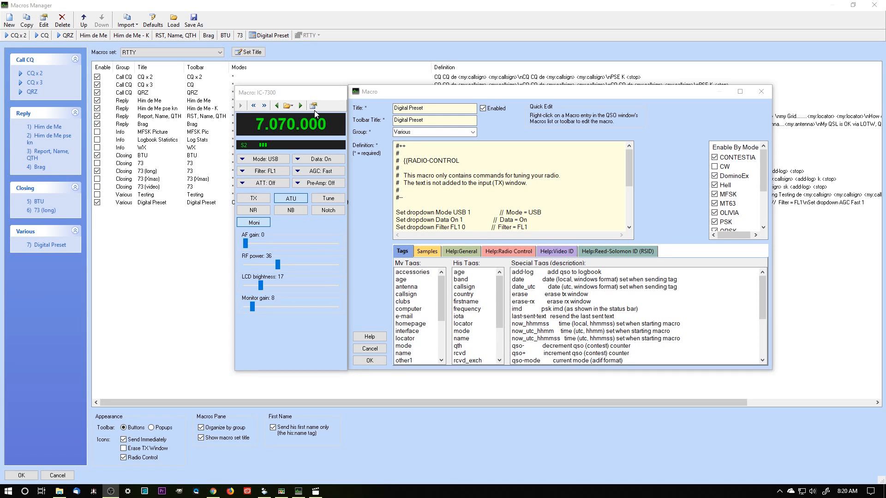
Examine the radio pane configuration and the sliders available for an empty slot, leaving the assignments as they are.
{"action": "left_click", "coordinate": [314, 106]}
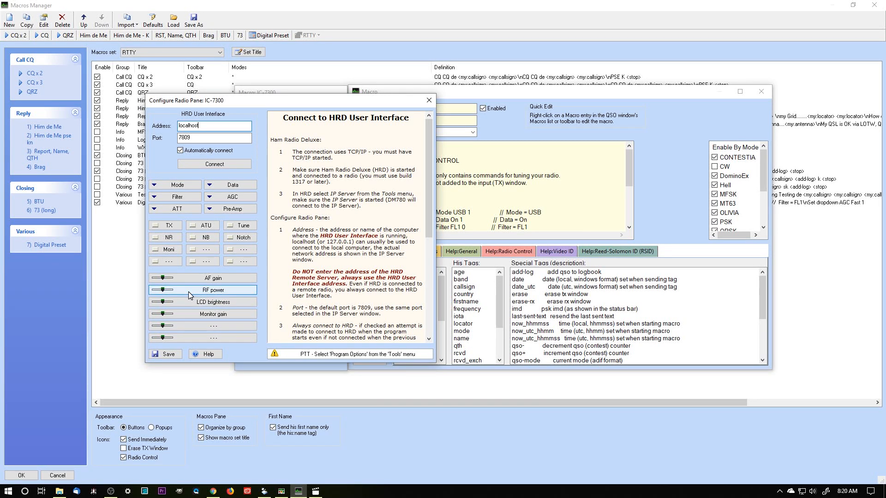
{"action": "left_click", "coordinate": [191, 327]}
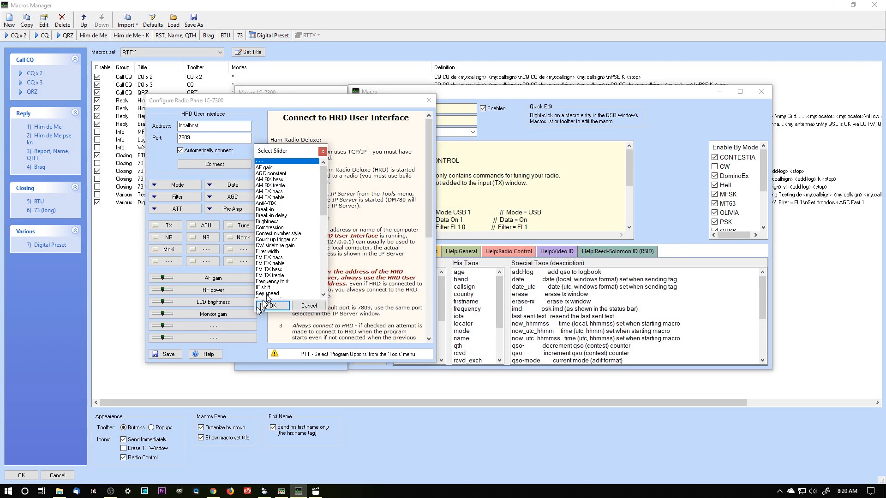
{"action": "left_click_drag", "start_coordinate": [324, 209], "coordinate": [325, 244]}
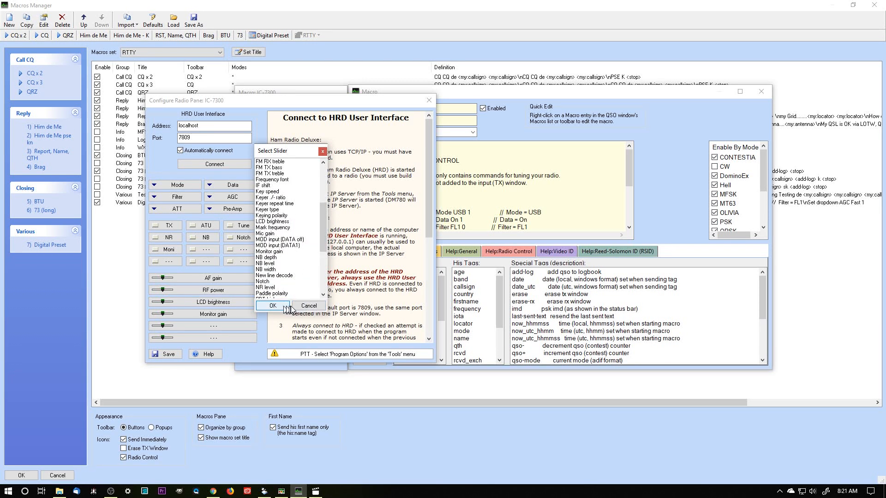
{"action": "left_click", "coordinate": [303, 306]}
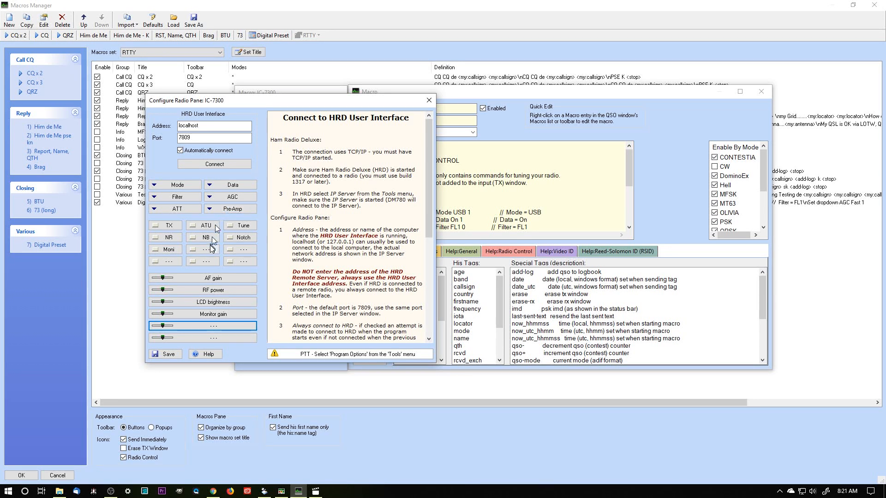
{"action": "left_click", "coordinate": [167, 354]}
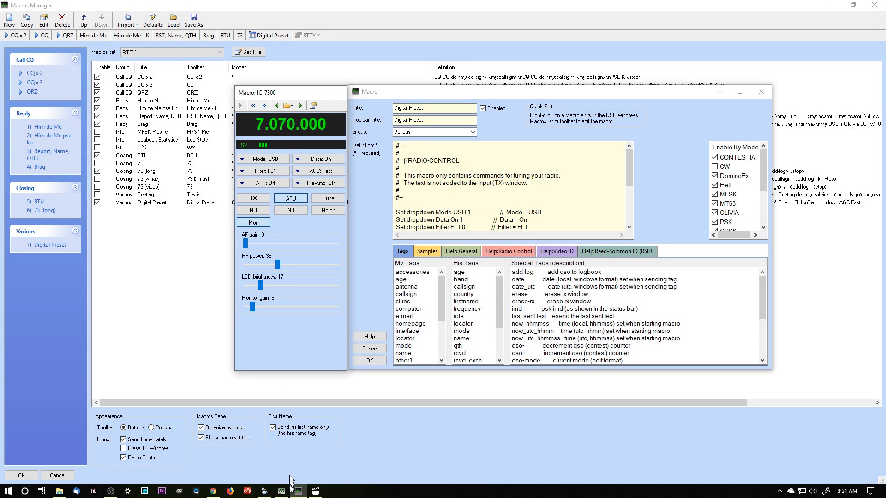
{"action": "mouse_move", "coordinate": [285, 495]}
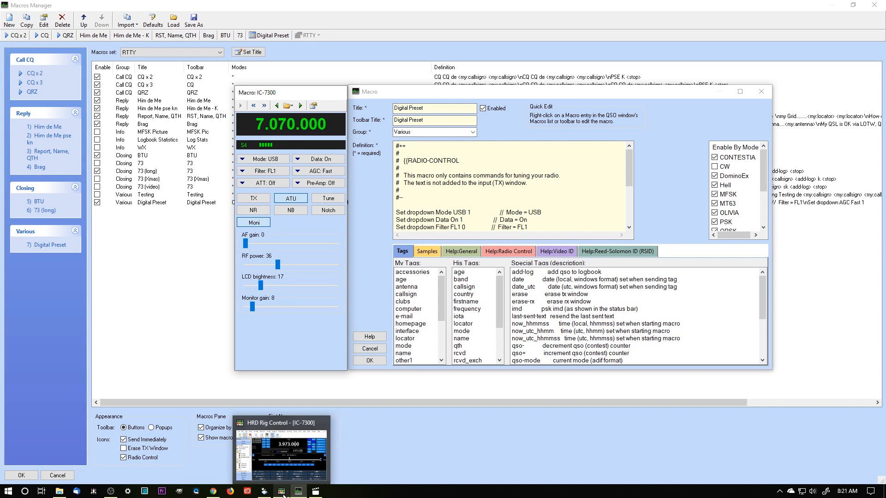
{"action": "mouse_move", "coordinate": [316, 492]}
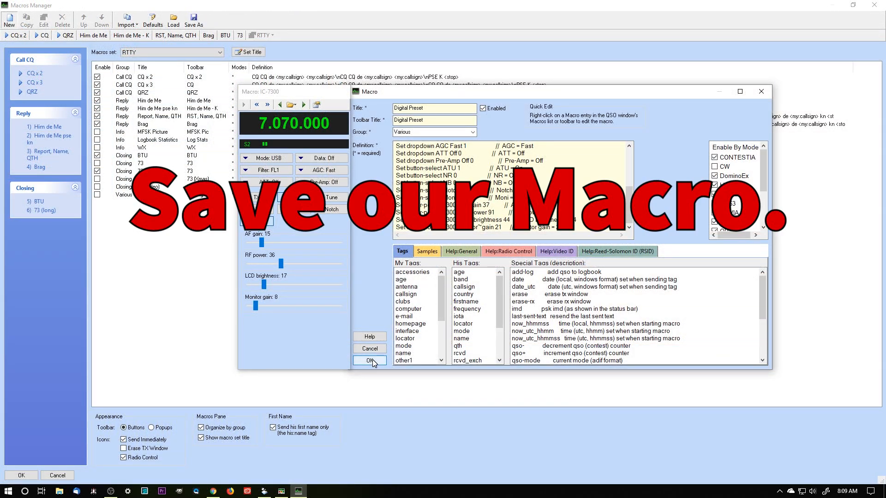
Save the Digital Preset macro and close the Macros Manager, keeping the changes.
{"action": "left_click", "coordinate": [369, 360]}
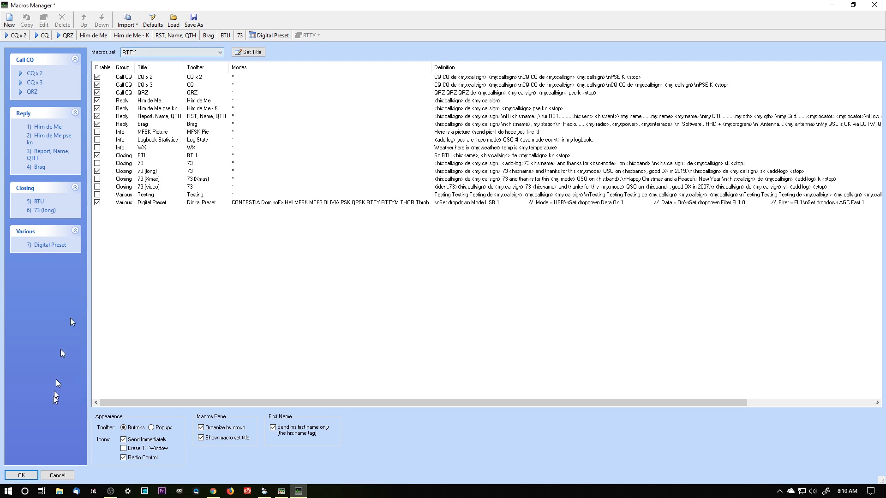
{"action": "left_click", "coordinate": [22, 476]}
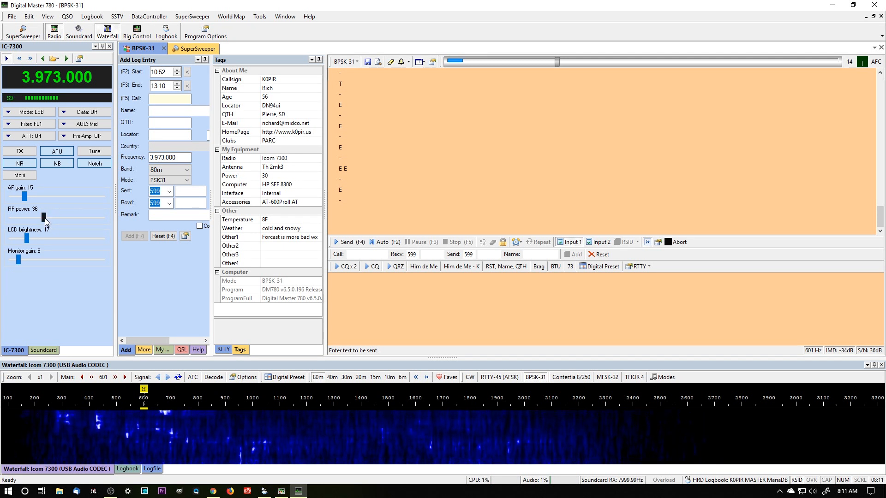
Test the Digital Preset macro on the radio, starting from RF power 50 in RTTY-45 (AFSK) mode at 3.580 on 80m.
{"action": "left_click_drag", "start_coordinate": [45, 218], "coordinate": [60, 220]}
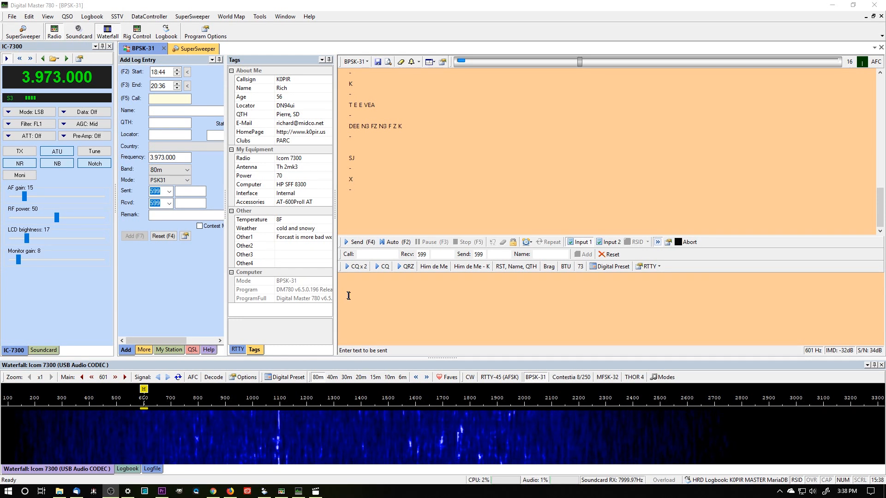
{"action": "left_click", "coordinate": [502, 380]}
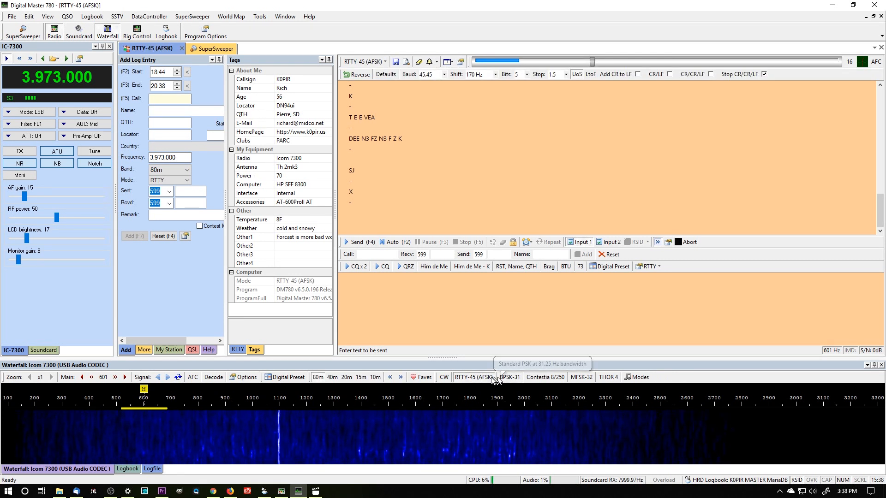
{"action": "left_click", "coordinate": [322, 381]}
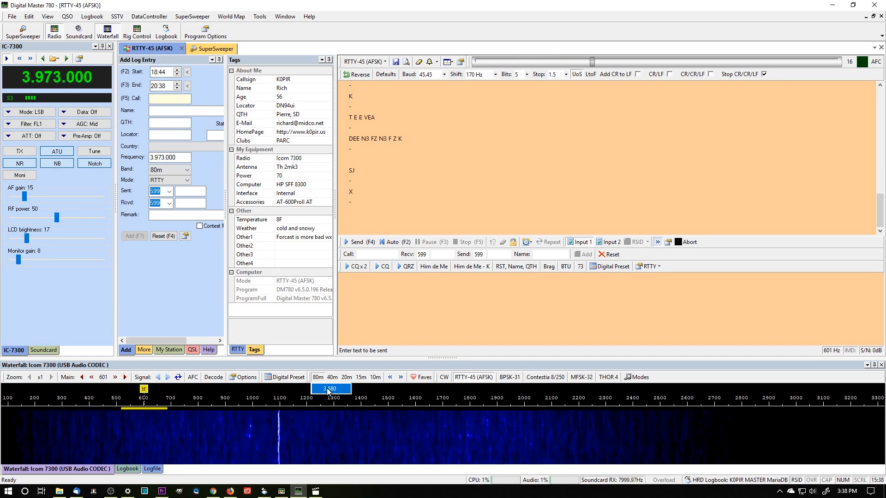
{"action": "left_click", "coordinate": [329, 389]}
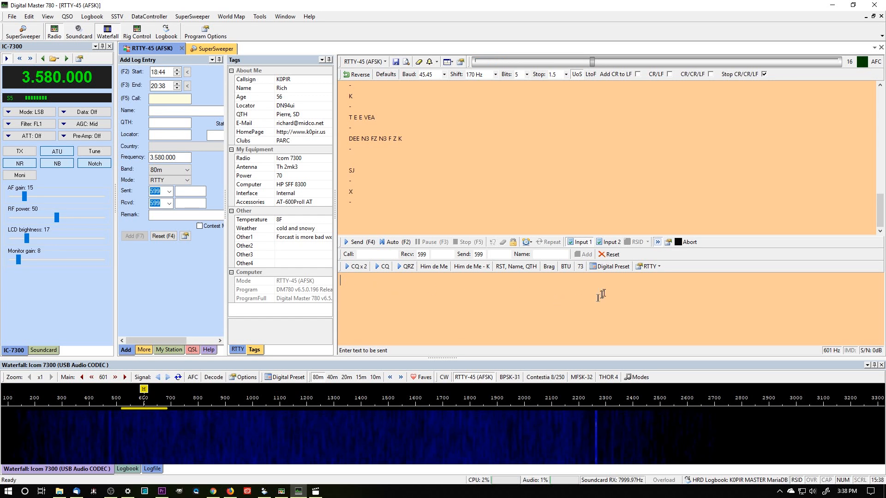
{"action": "left_click", "coordinate": [609, 270]}
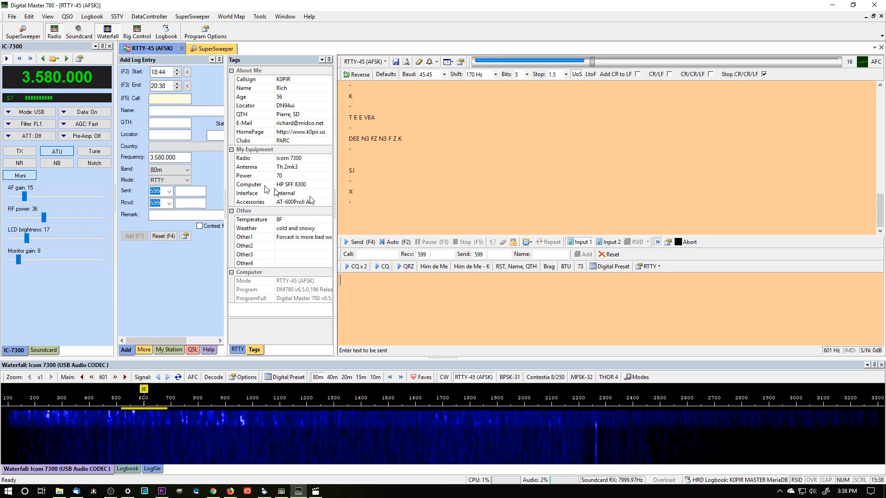